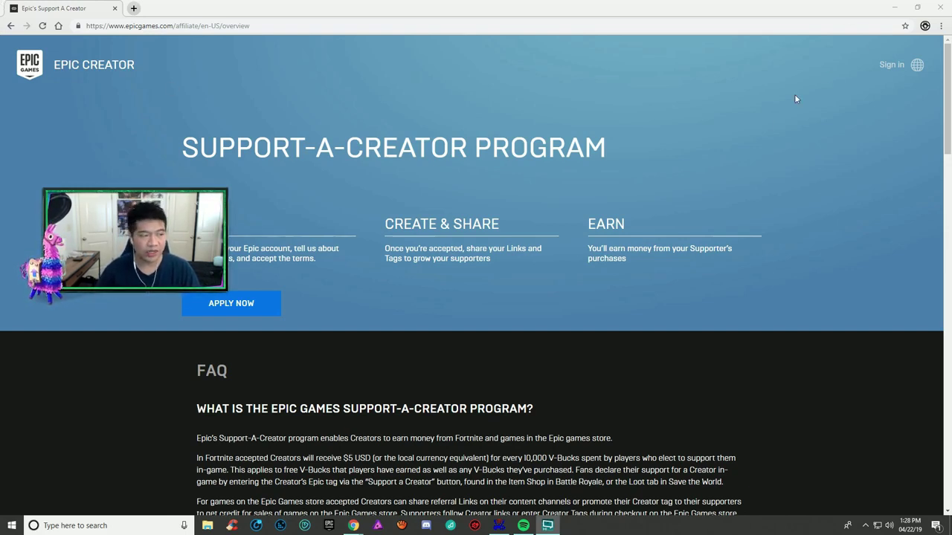
# Sign in to the Epic Creator site using the Facebook account
pyautogui.click(892, 64)
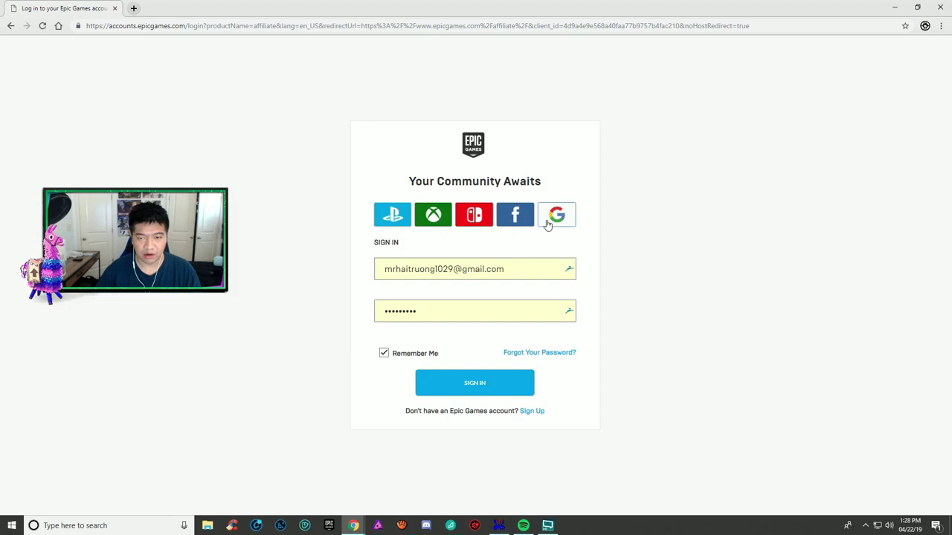
pyautogui.click(516, 215)
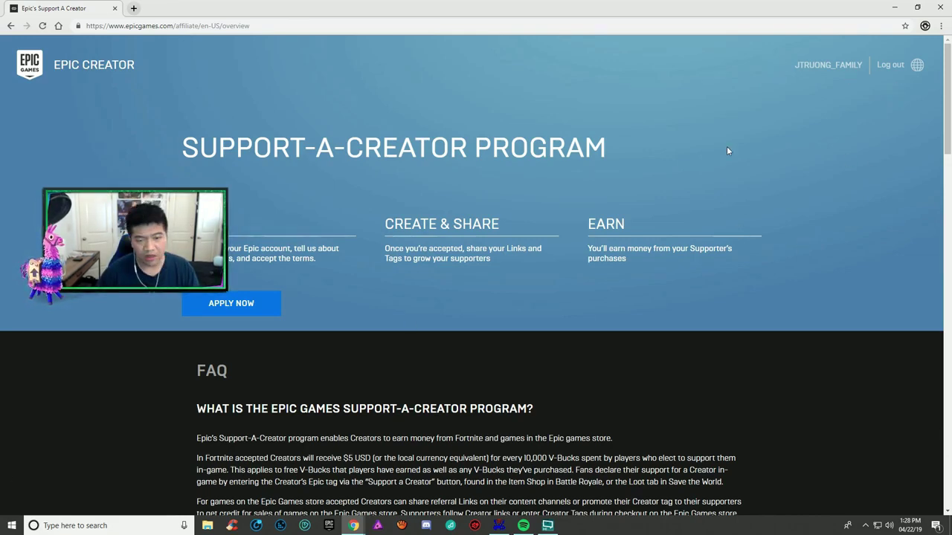
# Read through the Support-A-Creator FAQ, especially how applicants get approved and where each platform requires the verification code
pyautogui.scroll(-1, 585, 245)
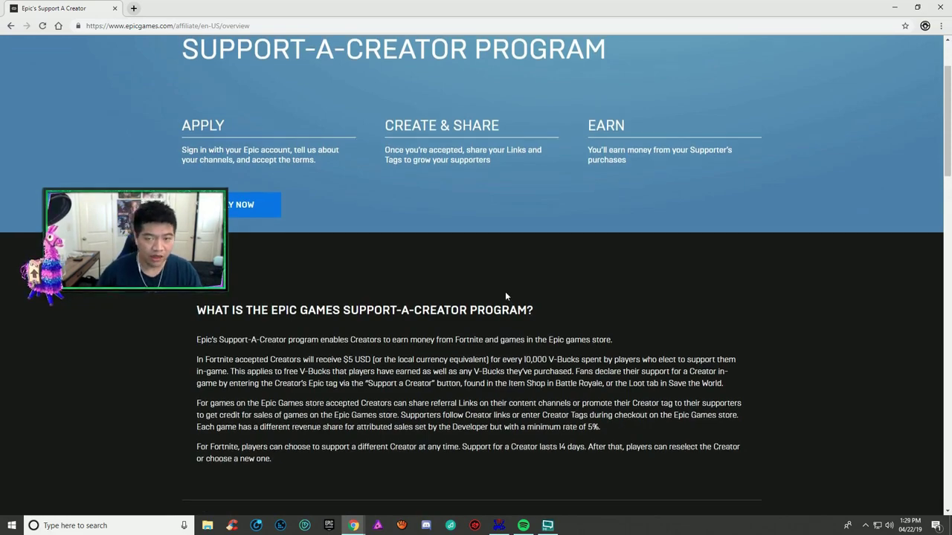
pyautogui.scroll(1, 509, 292)
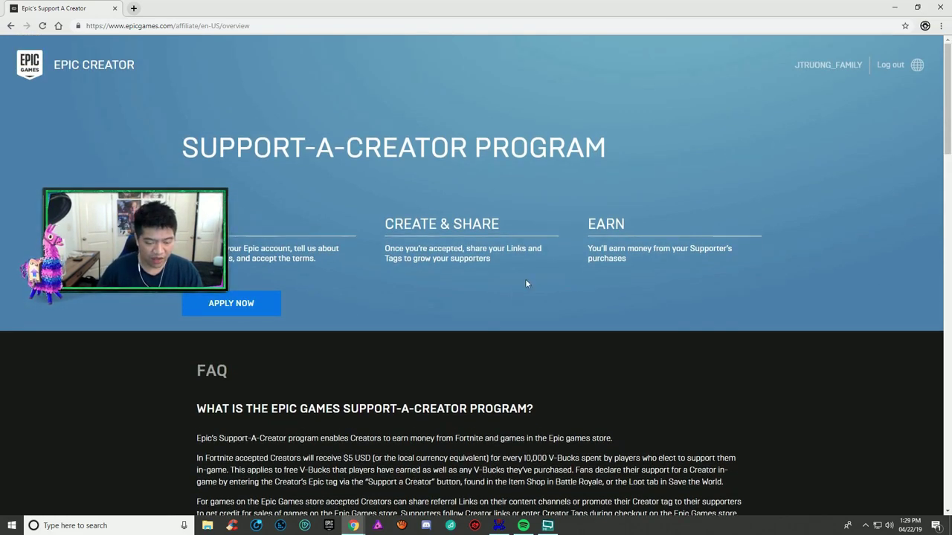
pyautogui.scroll(-10, 521, 286)
pyautogui.scroll(8, 536, 284)
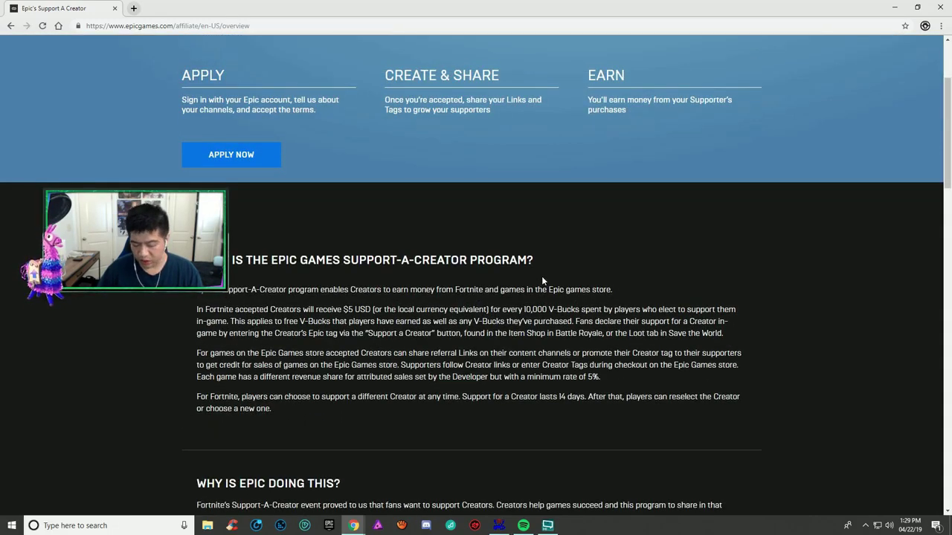
pyautogui.scroll(-12, 534, 269)
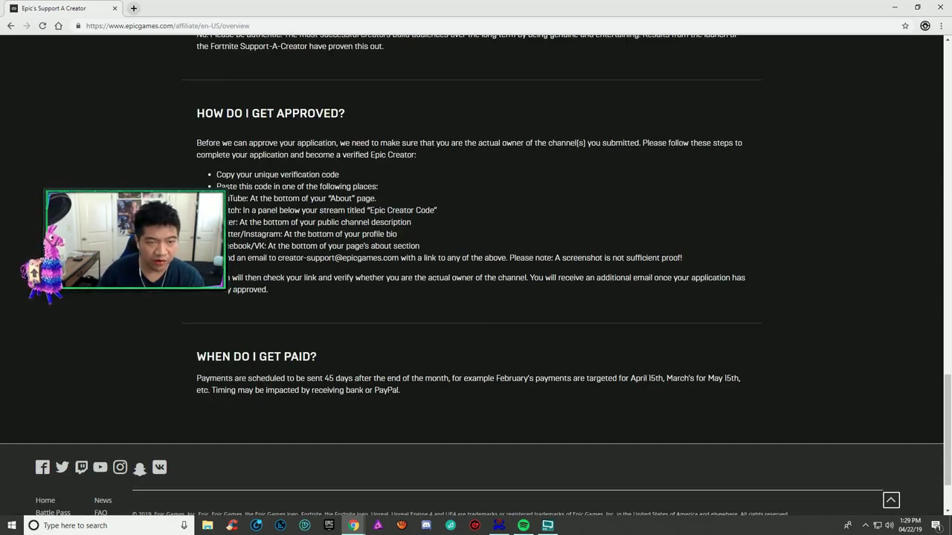
pyautogui.moveTo(223, 197); pyautogui.dragTo(461, 243)
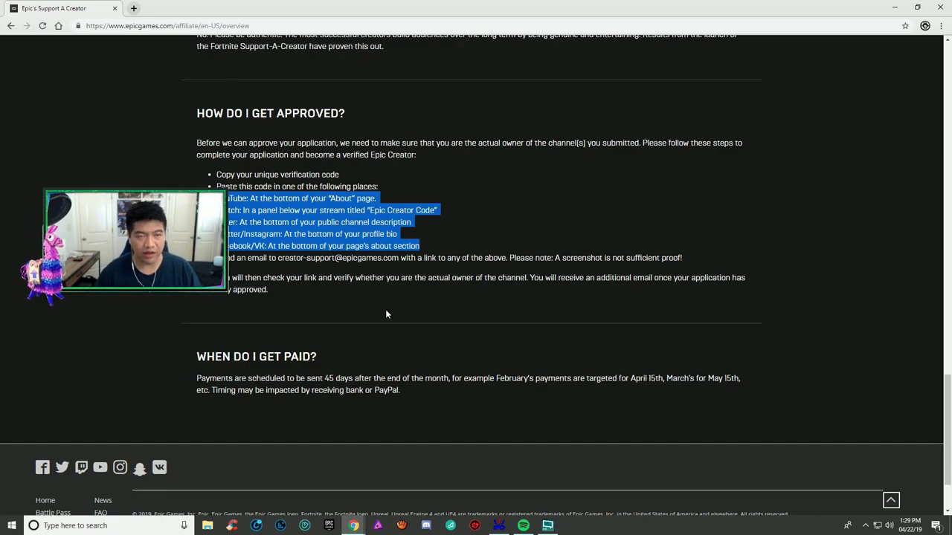
pyautogui.scroll(14, 536, 397)
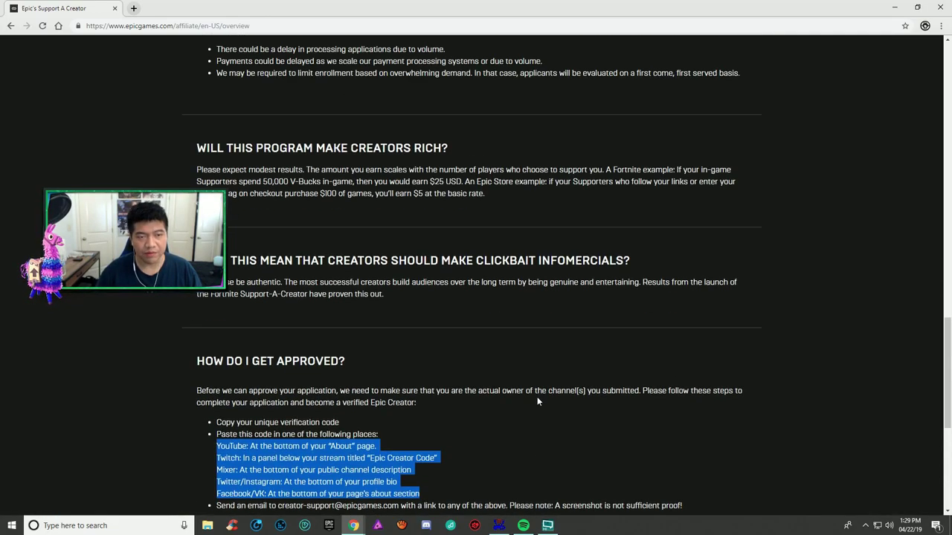
pyautogui.scroll(6, 478, 394)
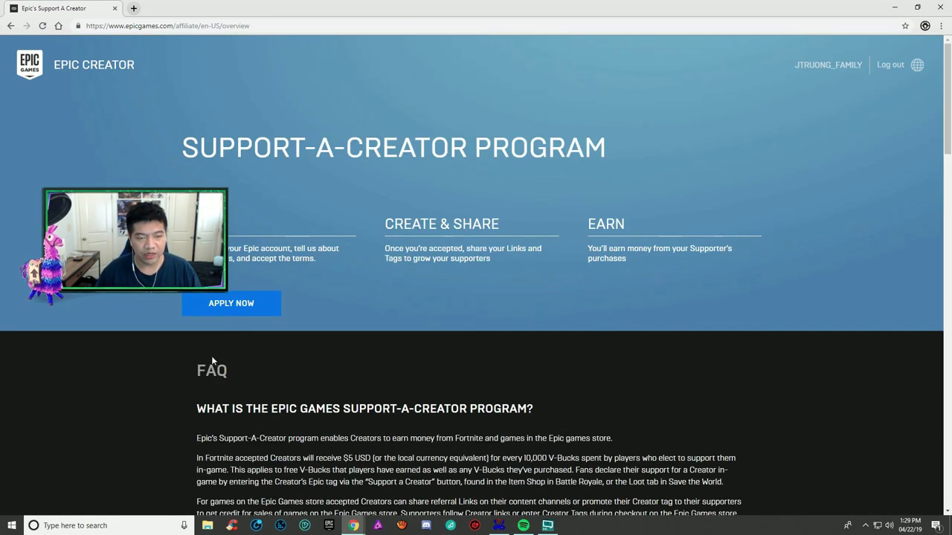
# Start the Epic Creator application and look over the form, from the legal age options to the agreement acknowledgements
pyautogui.click(251, 303)
pyautogui.scroll(-1, 386, 192)
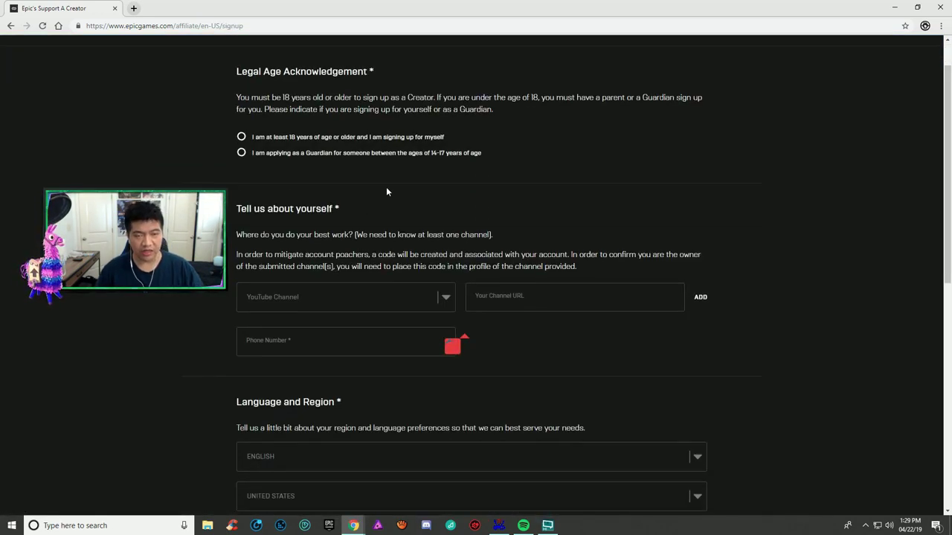
pyautogui.scroll(-6, 461, 269)
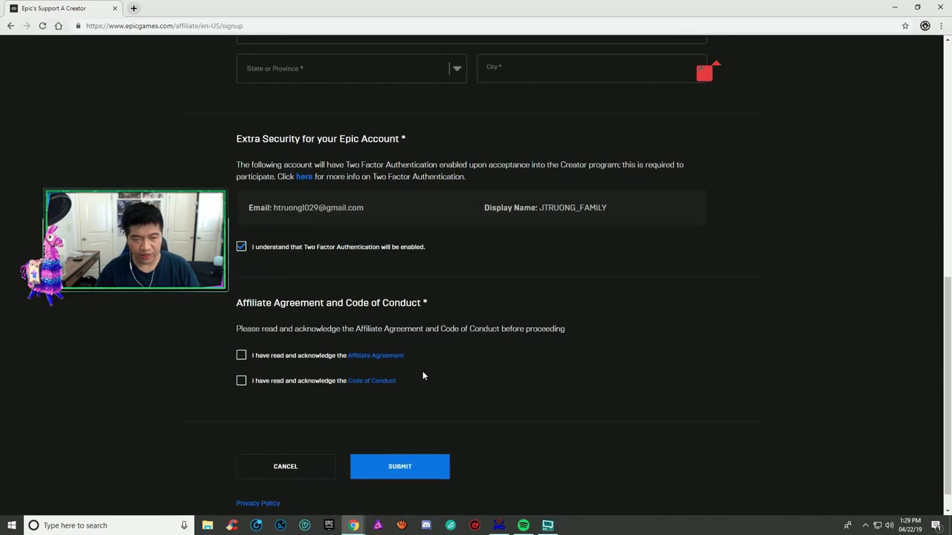
pyautogui.scroll(7, 422, 376)
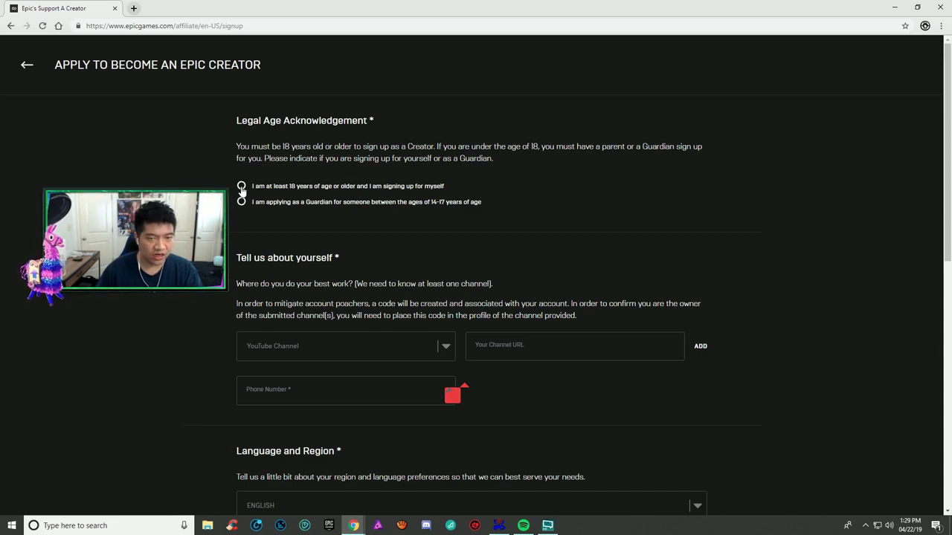
pyautogui.click(242, 186)
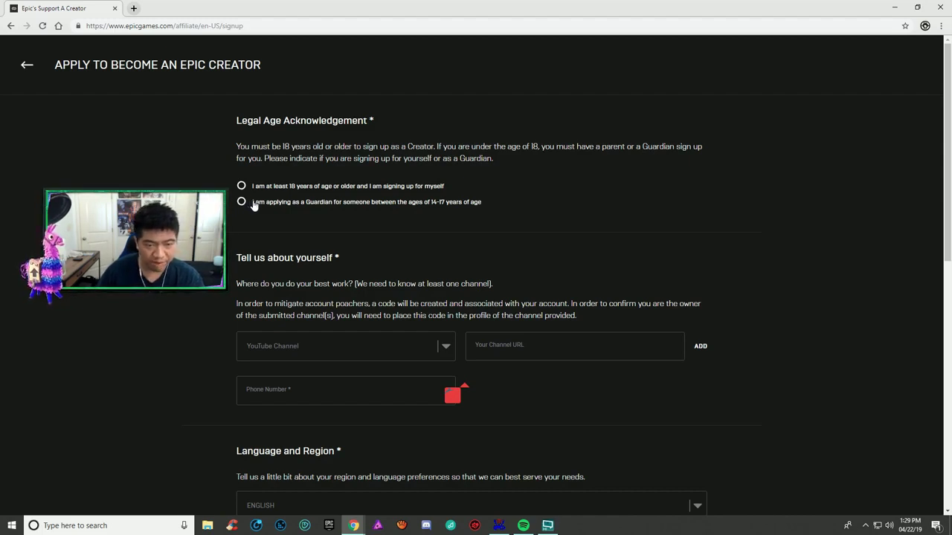
# Look through the platform options for the channel in the "Tell us about yourself" section without choosing one
pyautogui.scroll(-1, 446, 260)
pyautogui.click(329, 301)
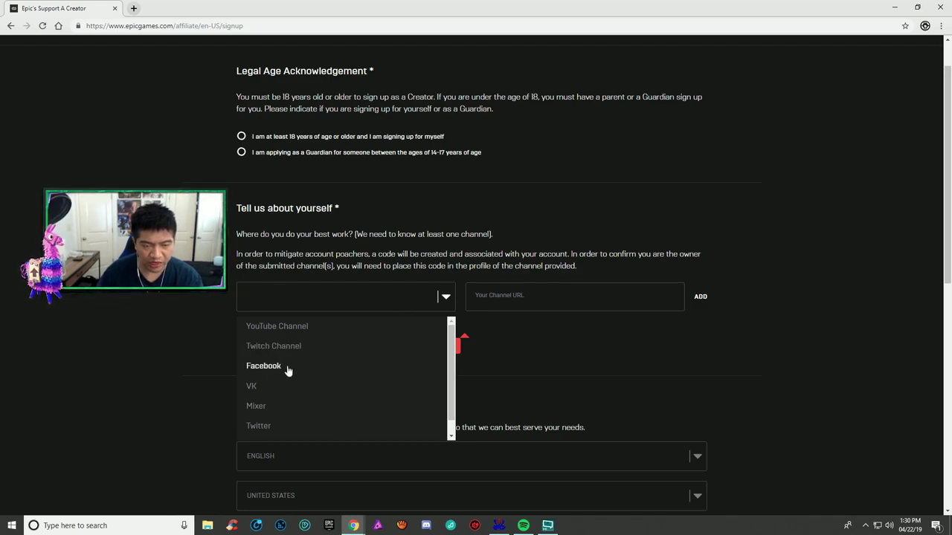
pyautogui.scroll(-1, 292, 385)
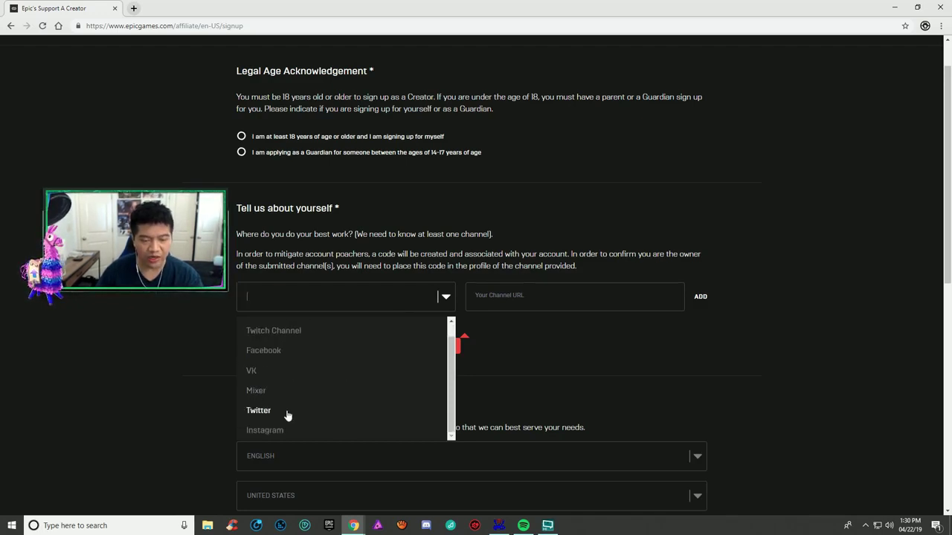
pyautogui.scroll(-1, 288, 415)
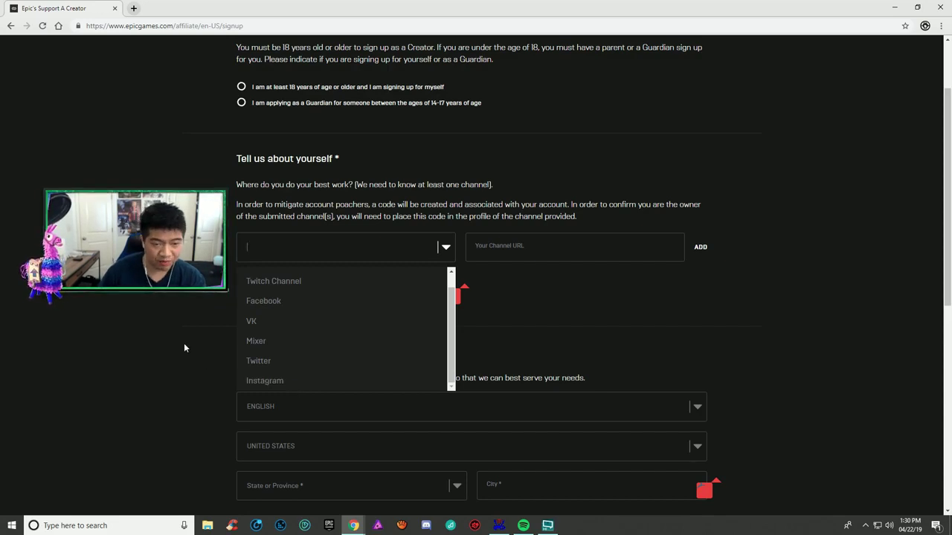
pyautogui.click(171, 328)
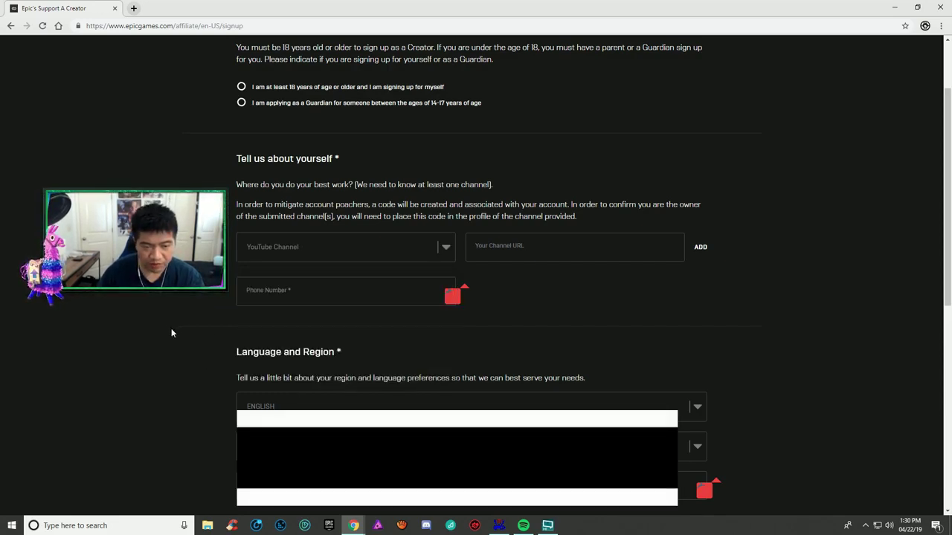
# Review the state or province choices, the two-factor authentication section and the agreement section of the application
pyautogui.scroll(-3, 697, 389)
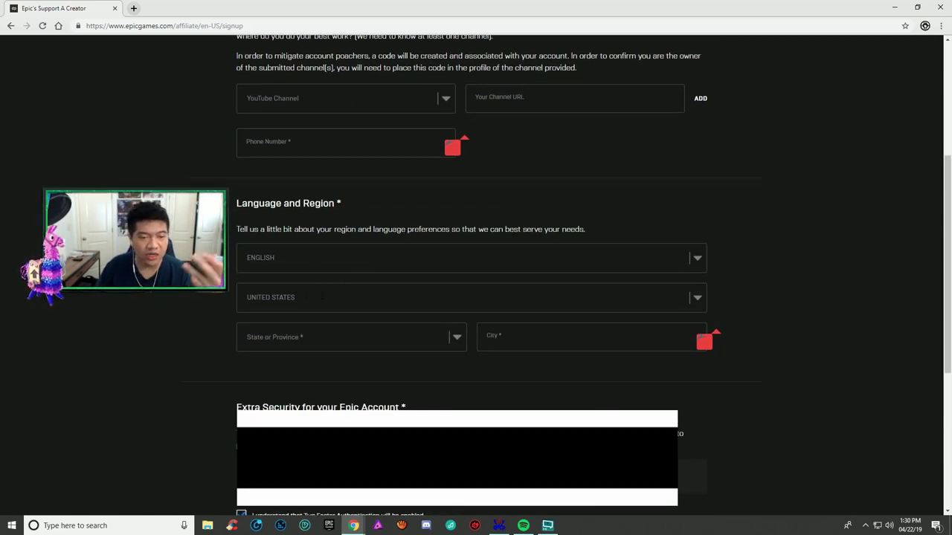
pyautogui.click(346, 341)
pyautogui.scroll(-2, 372, 368)
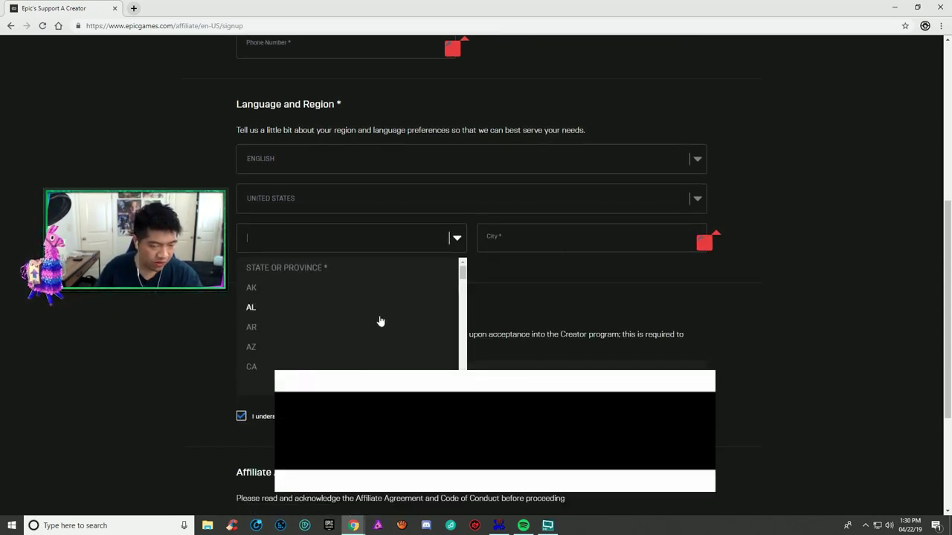
pyautogui.click(819, 222)
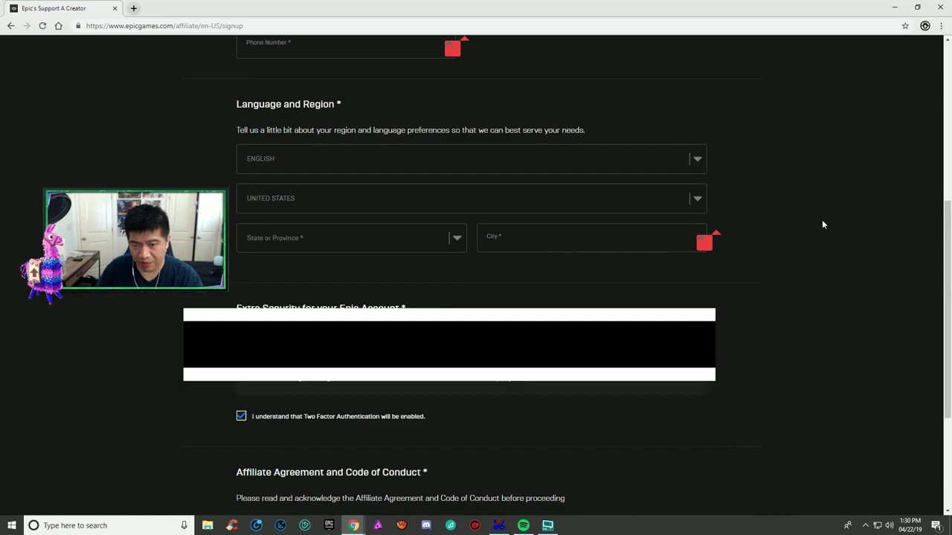
pyautogui.scroll(-1, 820, 233)
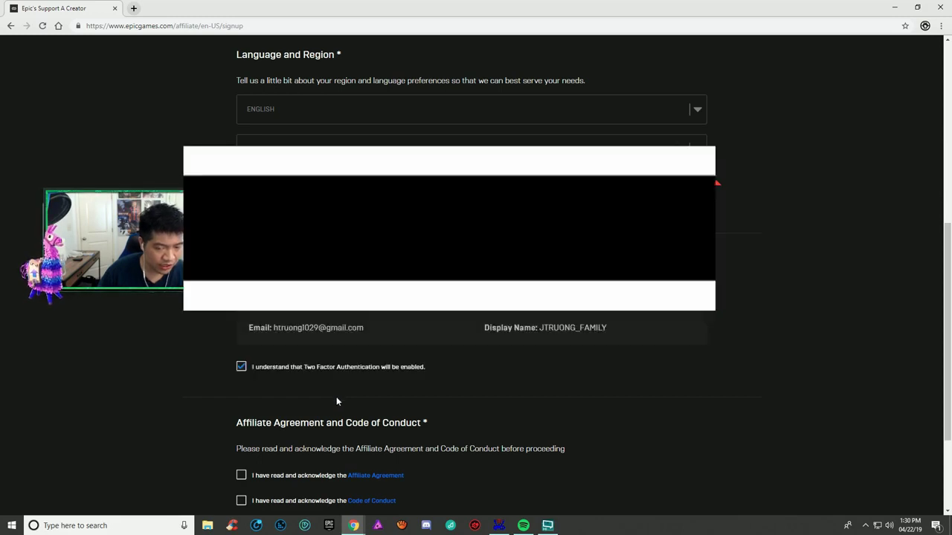
pyautogui.scroll(-2, 383, 376)
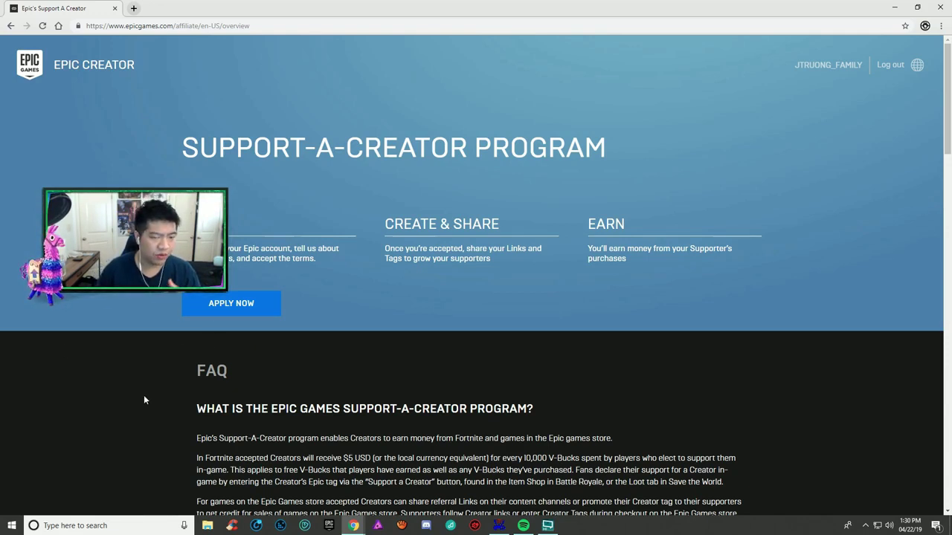
# Choose Instagram as the channel platform, add the entered profile URL to the application, and highlight the added link
pyautogui.hotkey('alt', 'Tab')
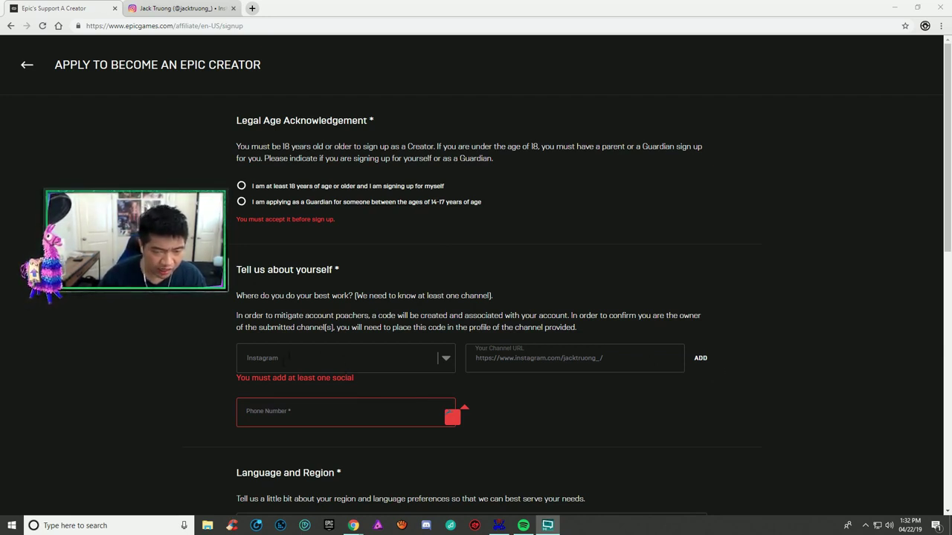
pyautogui.click(287, 357)
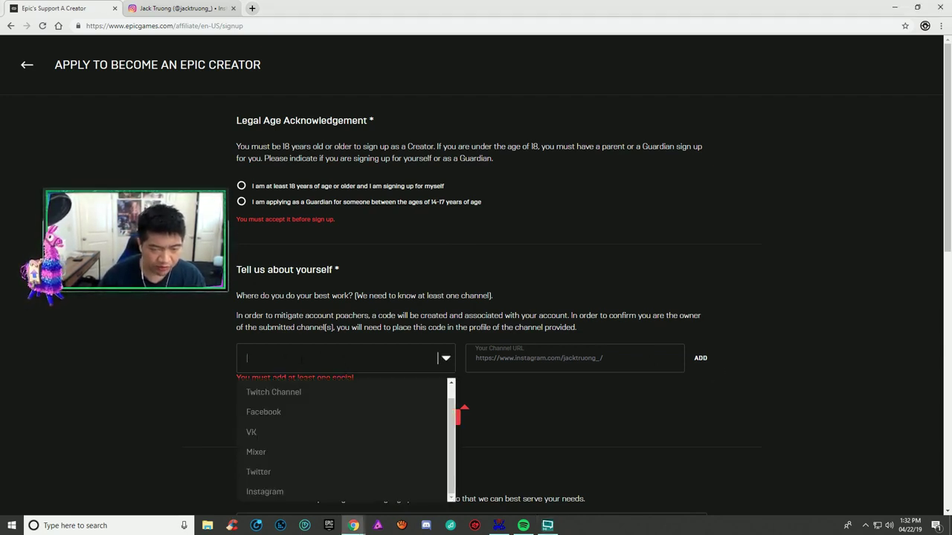
pyautogui.click(265, 492)
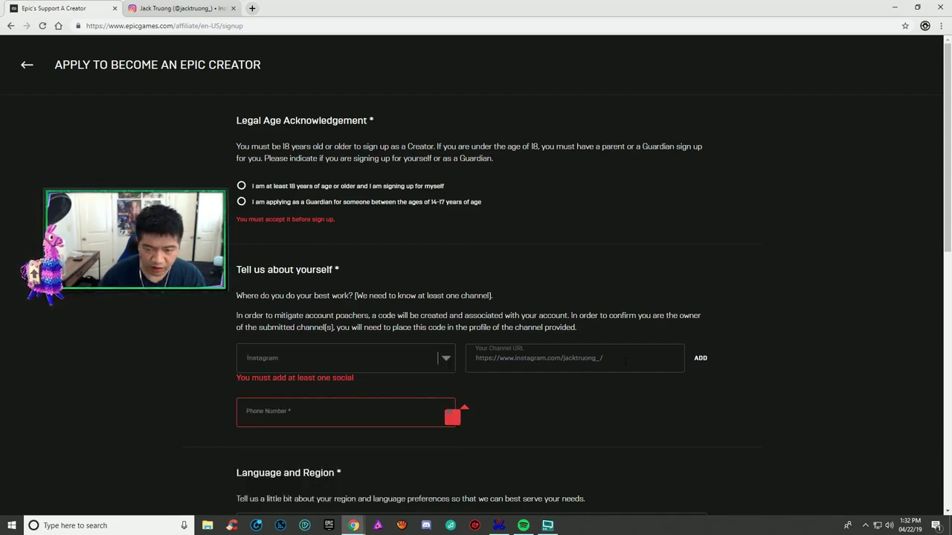
pyautogui.click(707, 367)
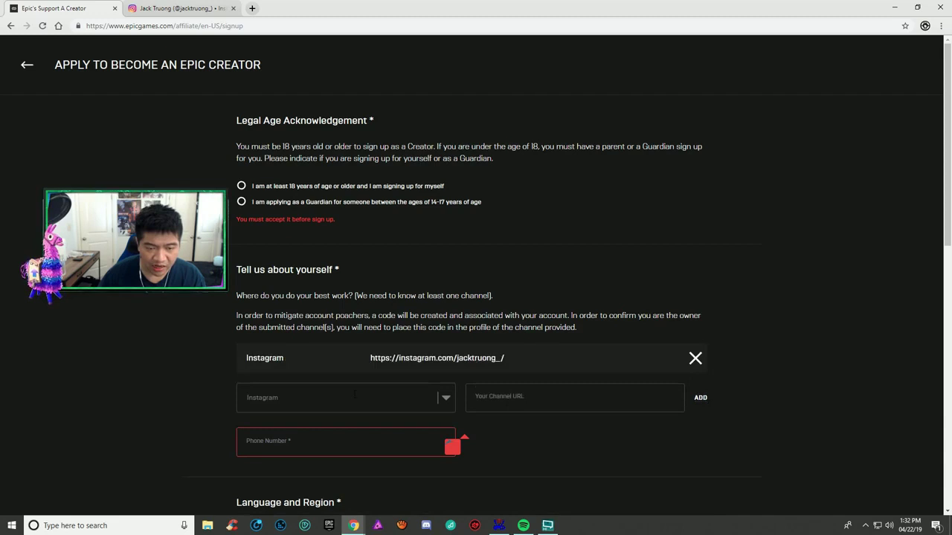
pyautogui.moveTo(520, 366); pyautogui.dragTo(197, 355)
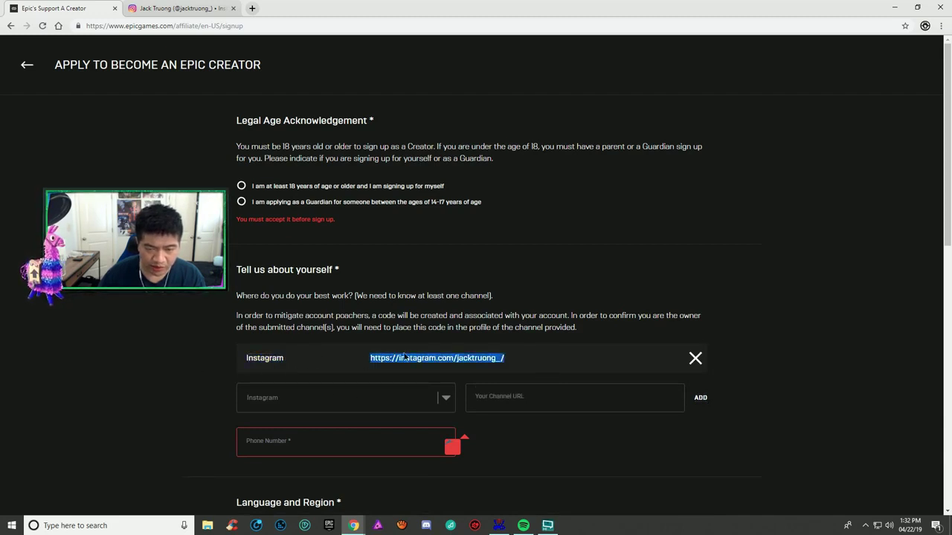
pyautogui.click(197, 355)
pyautogui.moveTo(577, 355); pyautogui.dragTo(296, 372)
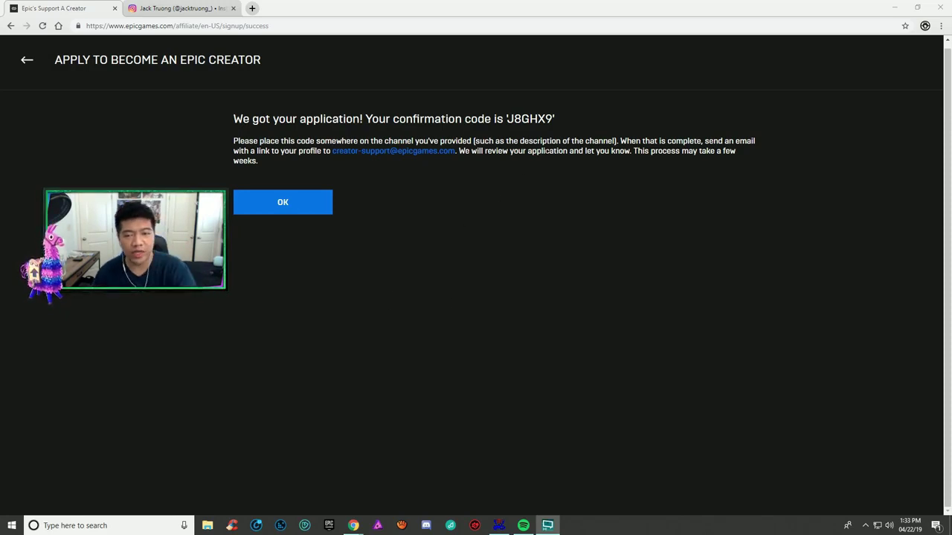
# Copy the confirmation code from the application success page
pyautogui.moveTo(578, 118); pyautogui.dragTo(505, 119)
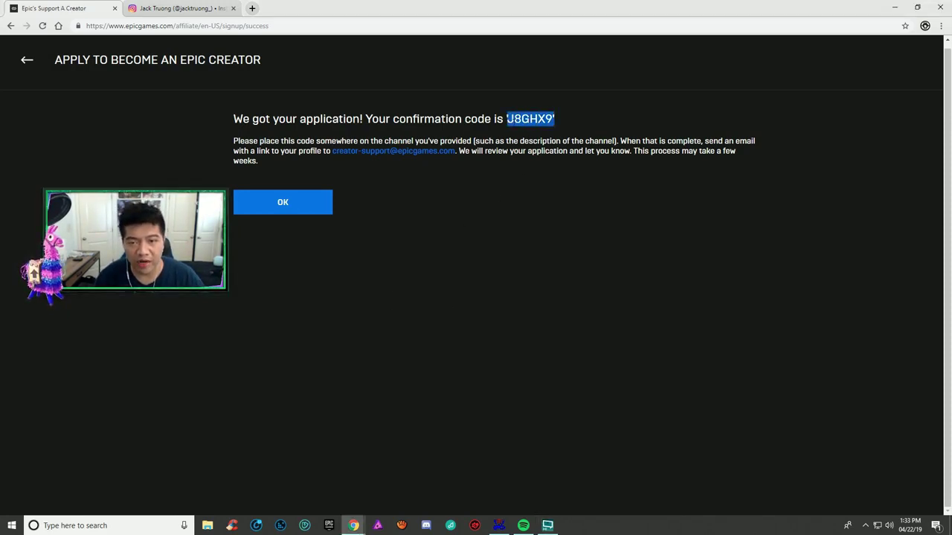
pyautogui.rightClick(513, 122)
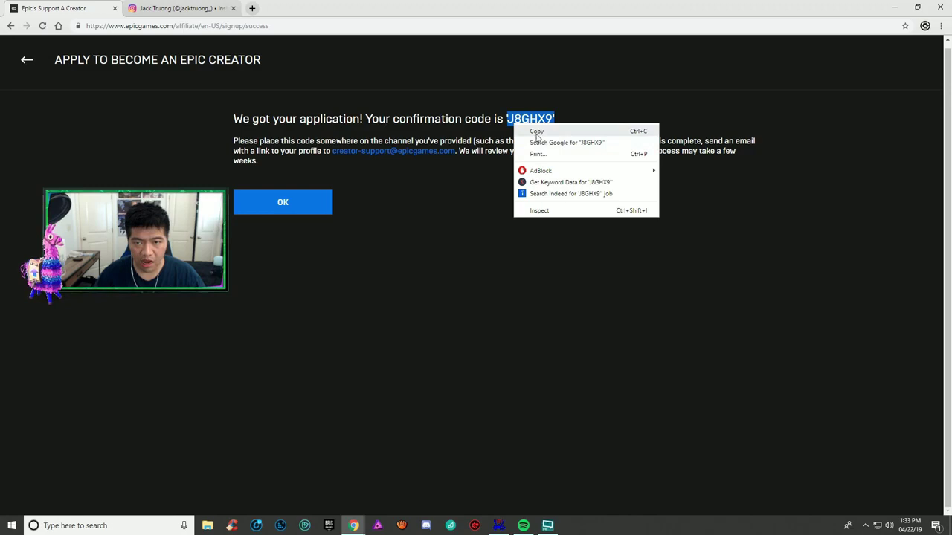
pyautogui.click(534, 130)
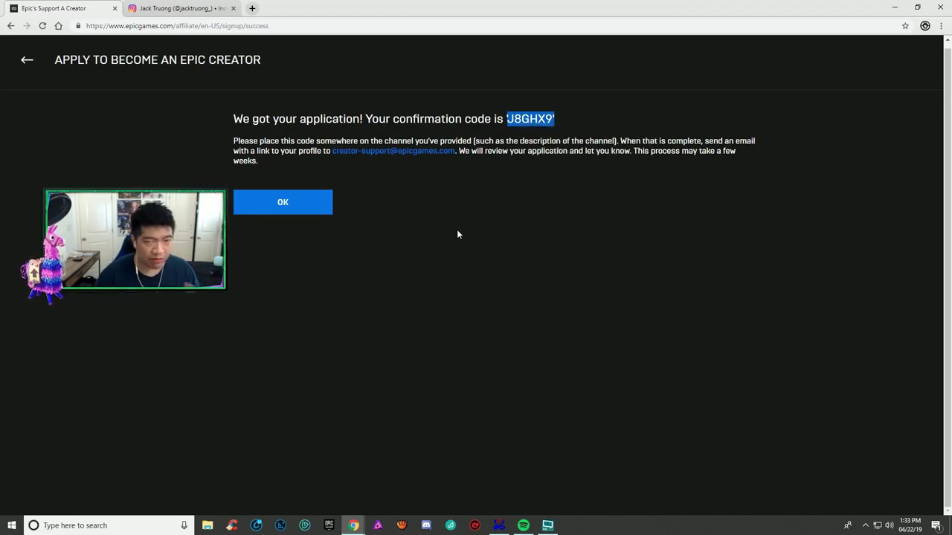
# Switch to the Instagram profile page and check its account settings options, closing them without a choice
pyautogui.click(178, 9)
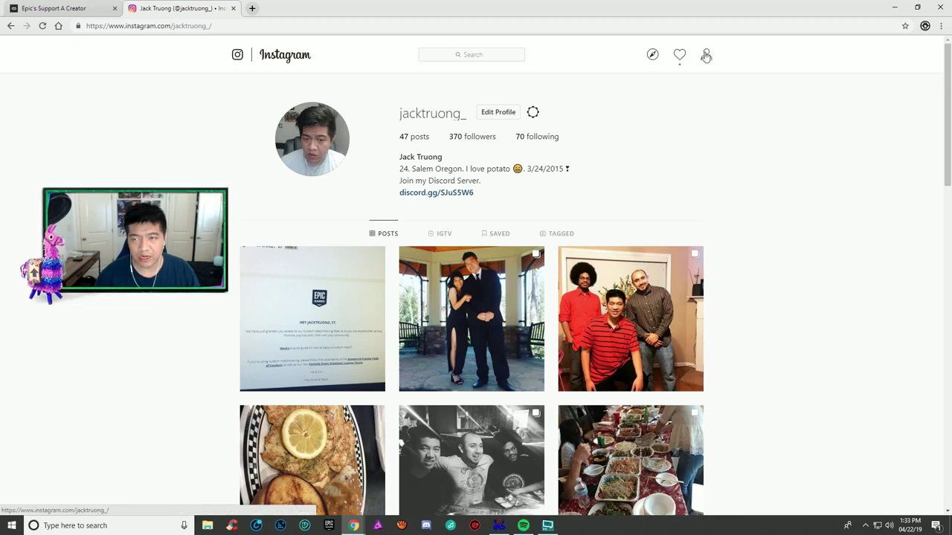
pyautogui.click(653, 55)
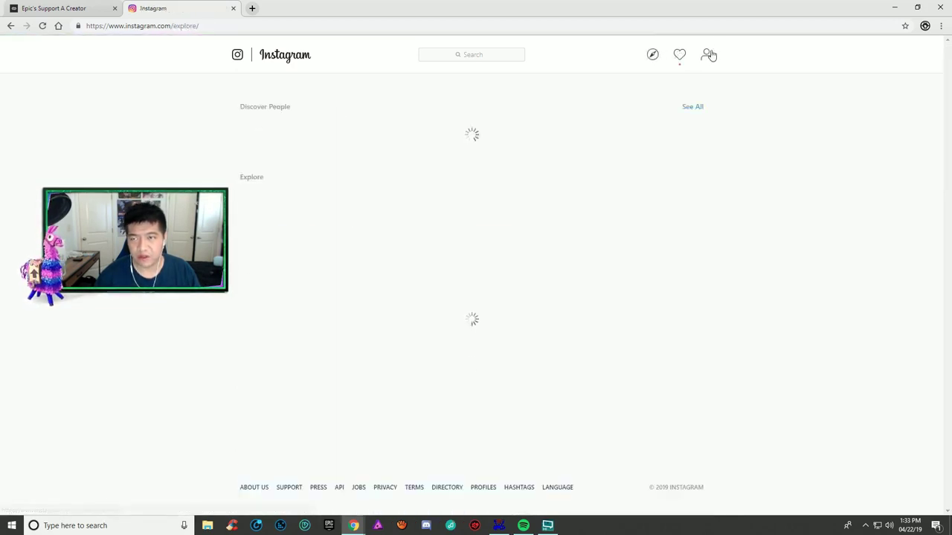
pyautogui.click(709, 55)
pyautogui.click(533, 112)
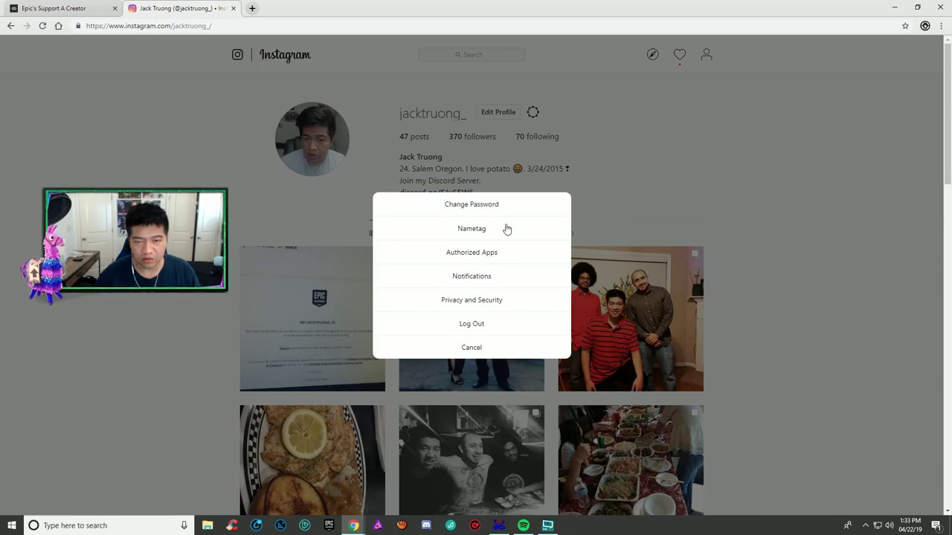
pyautogui.click(607, 179)
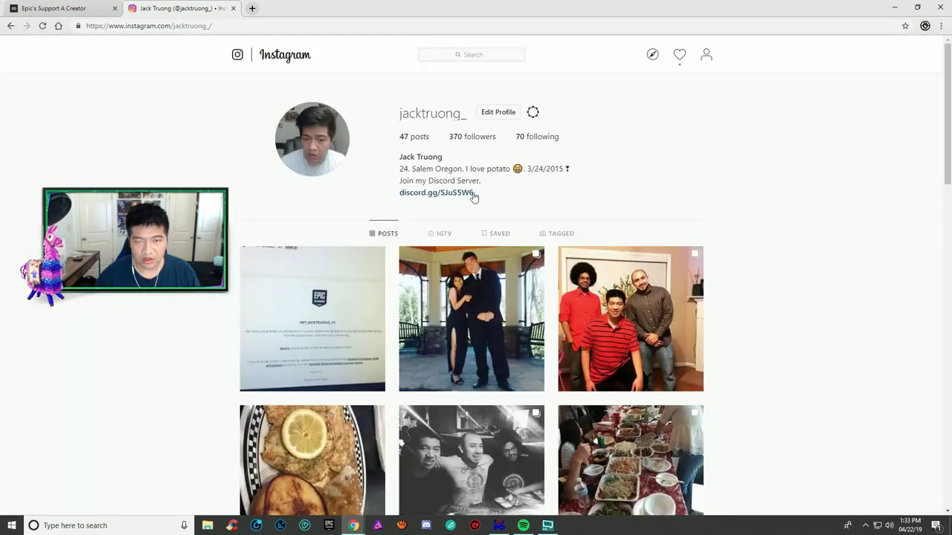
# Edit the Instagram profile and paste the confirmation code on a new first line of the bio, closing the page without submitting
pyautogui.click(532, 112)
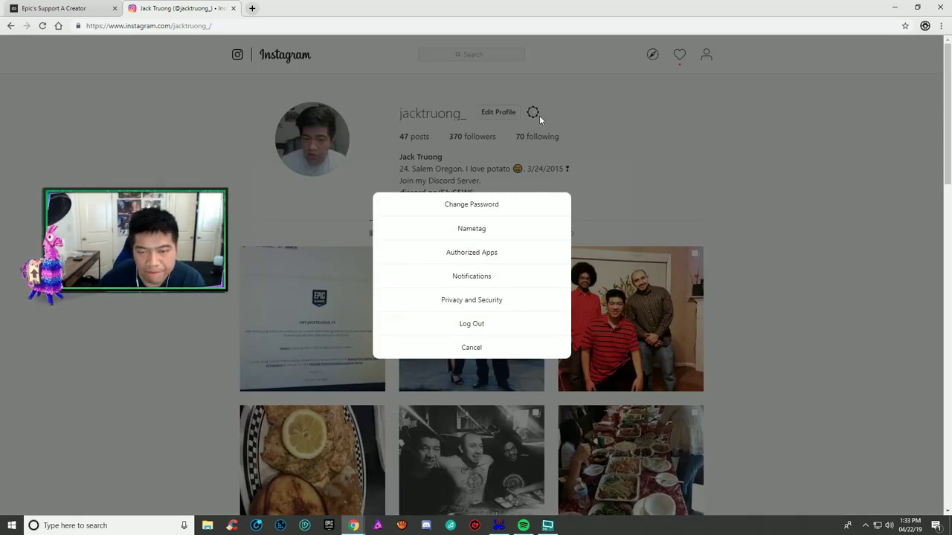
pyautogui.click(622, 111)
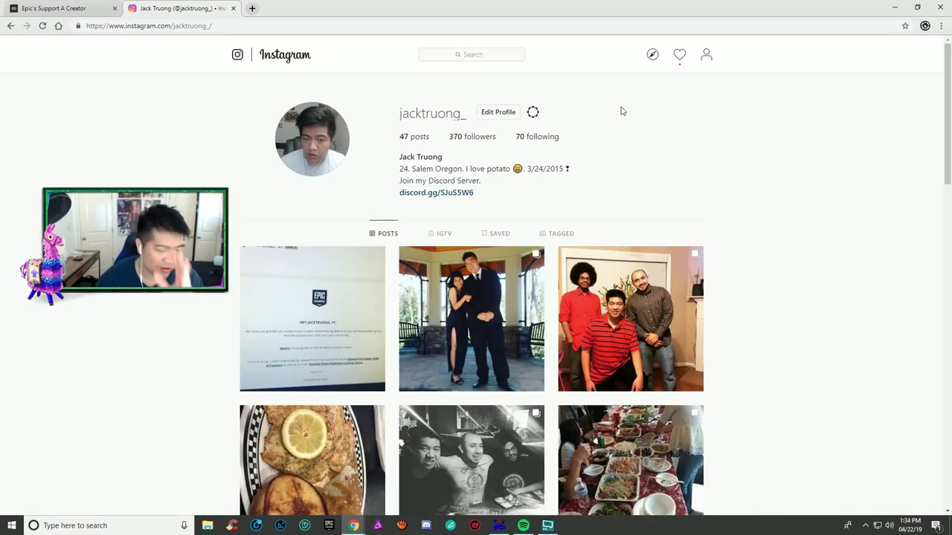
pyautogui.click(497, 113)
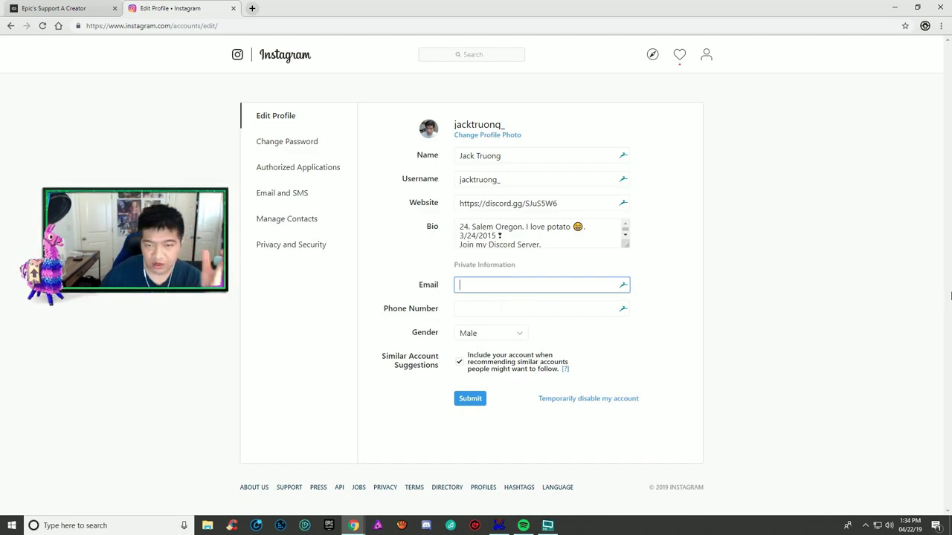
pyautogui.click(461, 223)
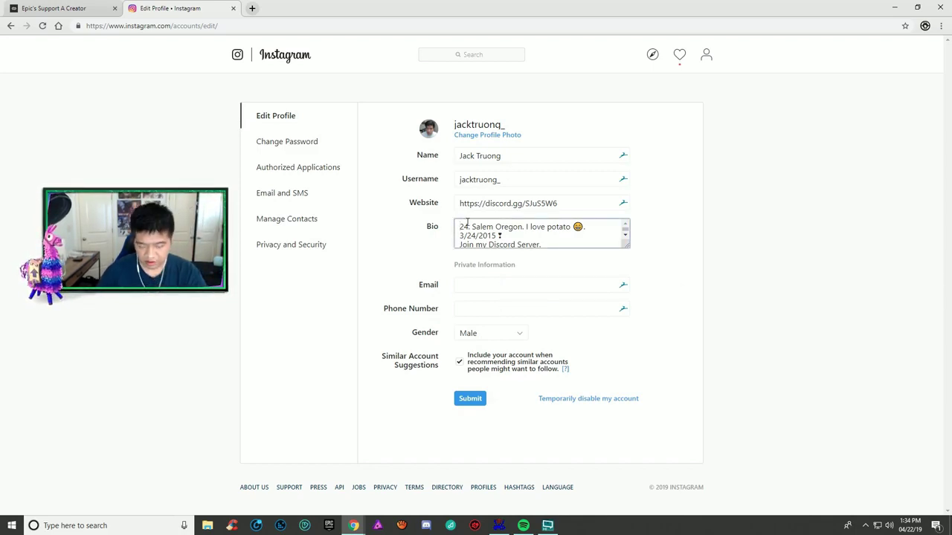
pyautogui.press('Return')
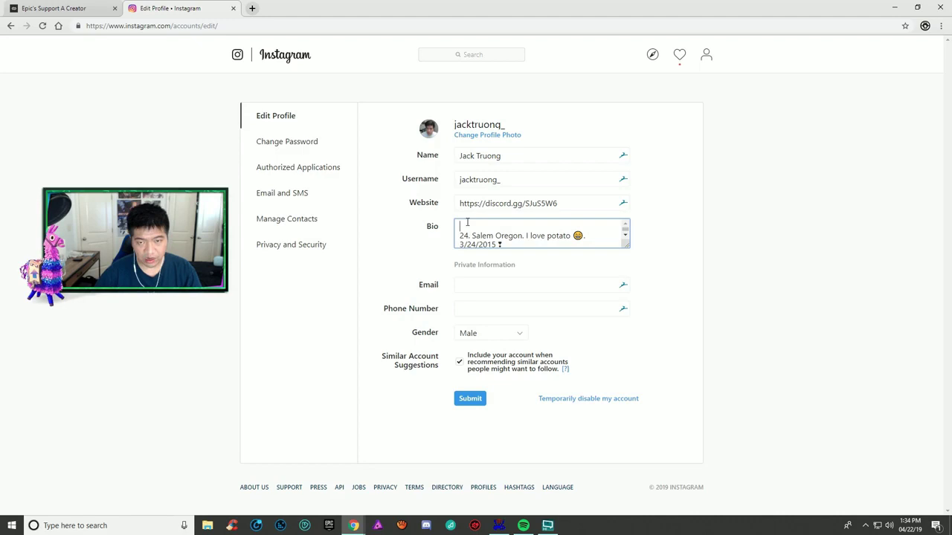
pyautogui.hotkey('ctrl', 'v')
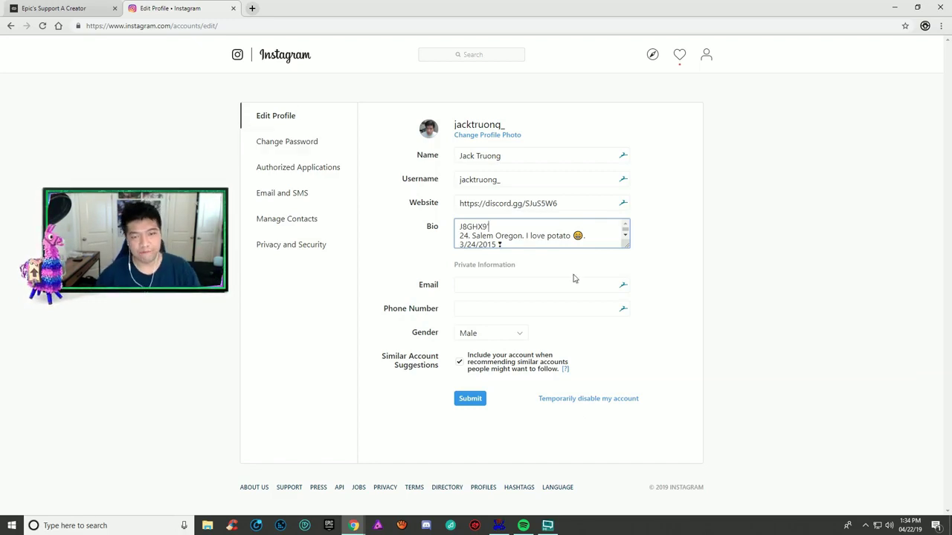
pyautogui.click(232, 8)
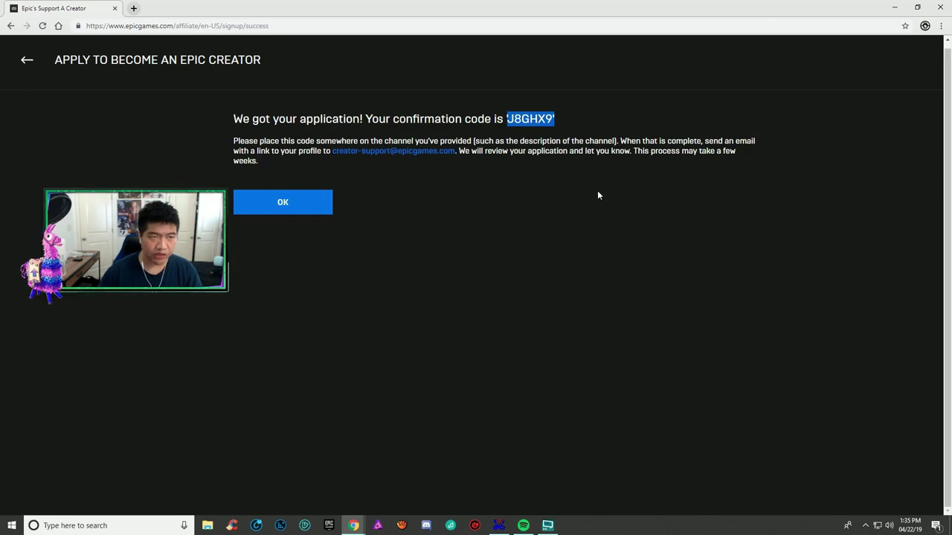
pyautogui.click(134, 8)
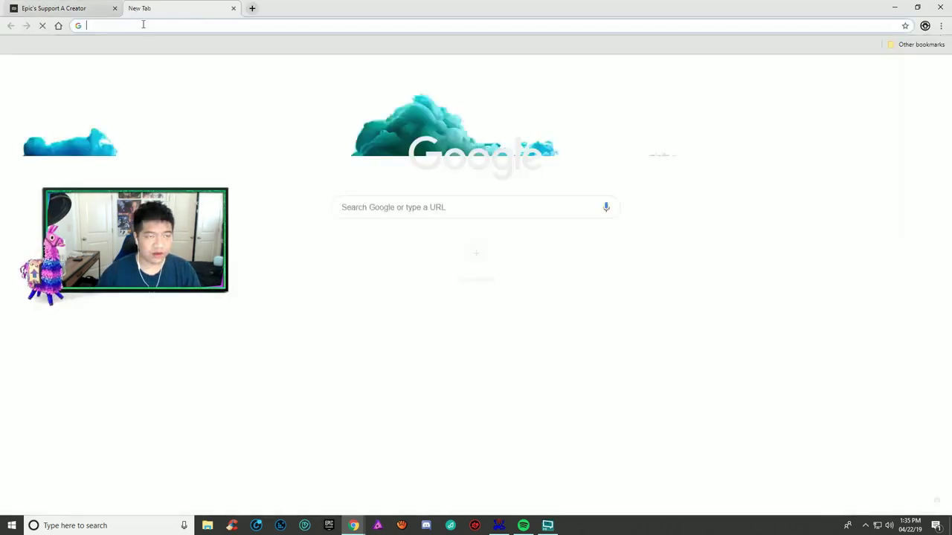
pyautogui.write('www.instag')
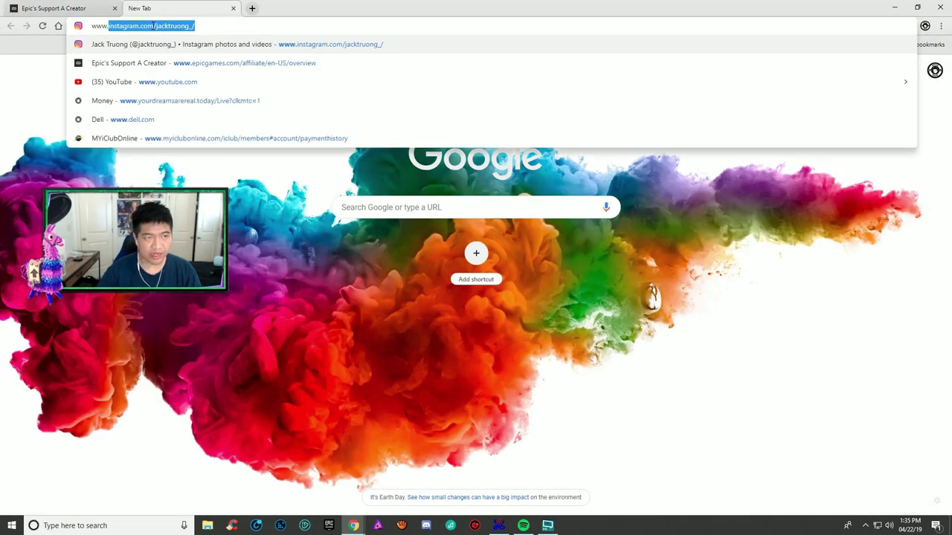
pyautogui.write('ram.')
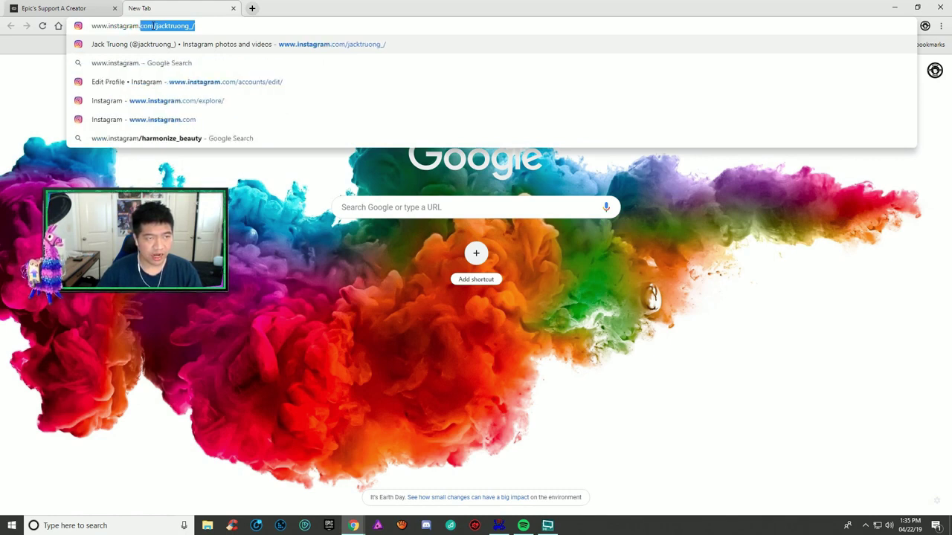
pyautogui.write('com/')
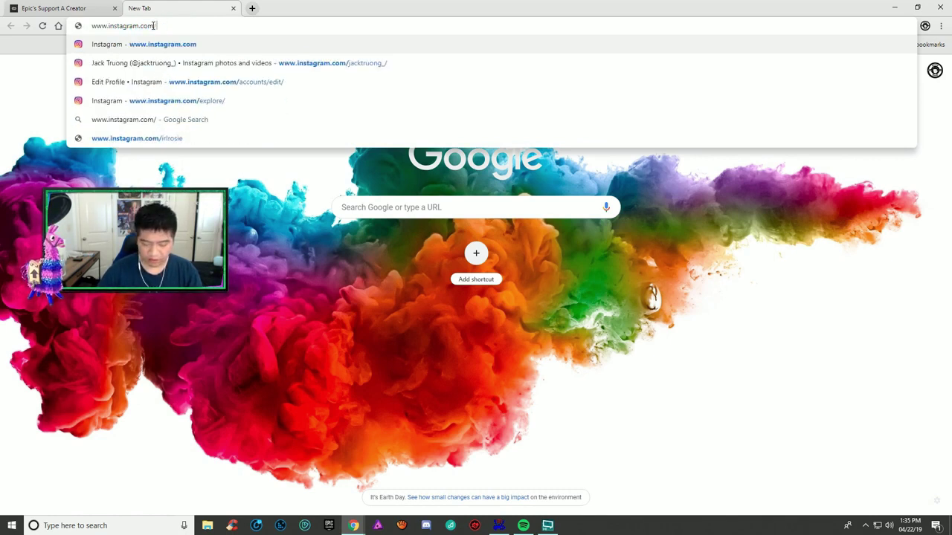
pyautogui.write('jacktruong')
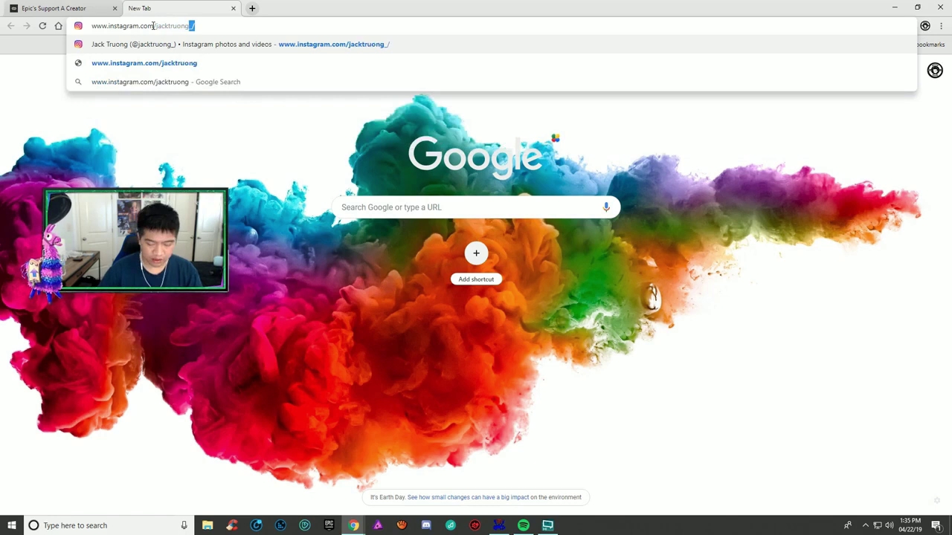
pyautogui.write('_')
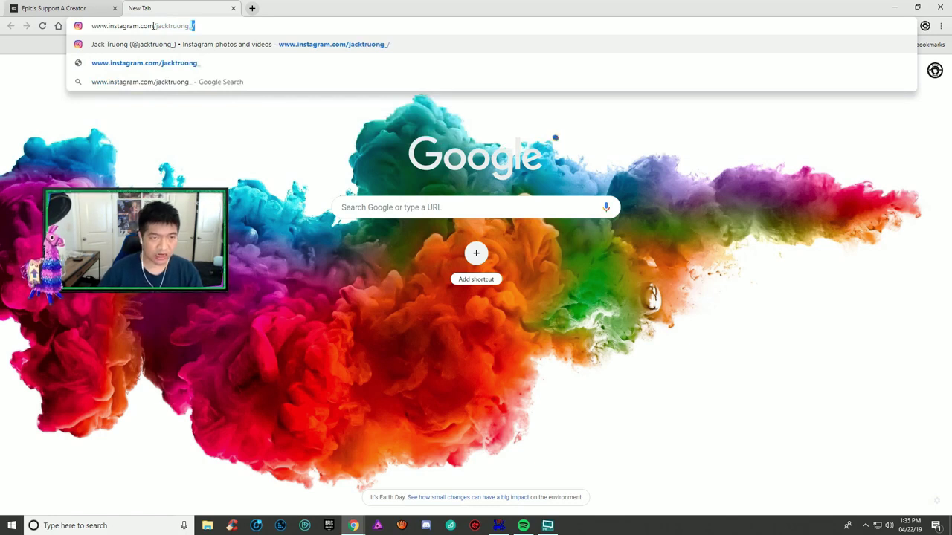
pyautogui.write('/')
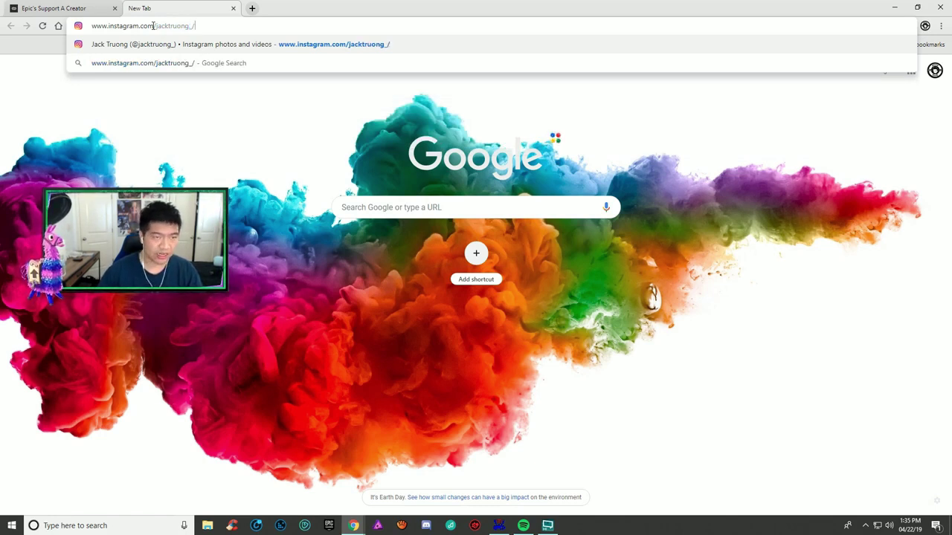
pyautogui.press('Return')
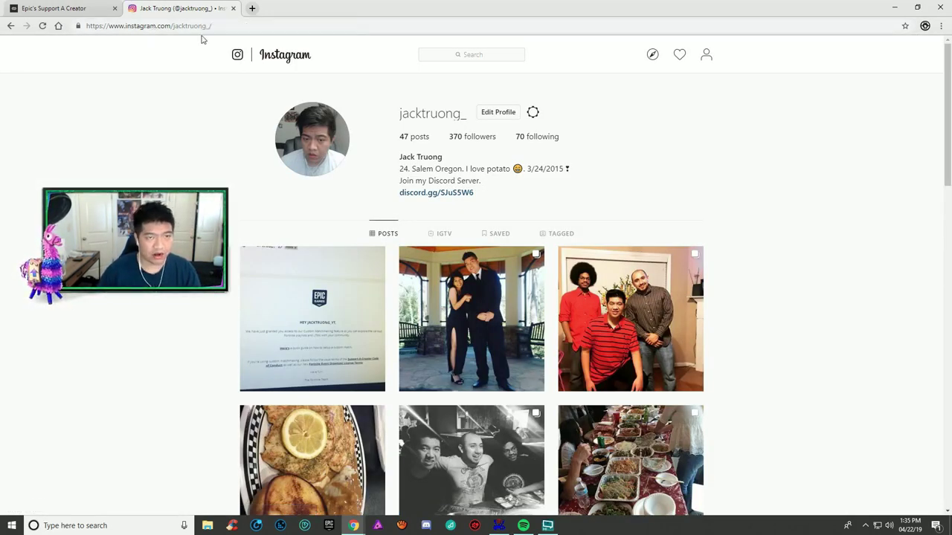
# Replace the account name in the profile's web address with the placeholder "username" without loading it, and close that page
pyautogui.click(217, 29)
pyautogui.press('Home')
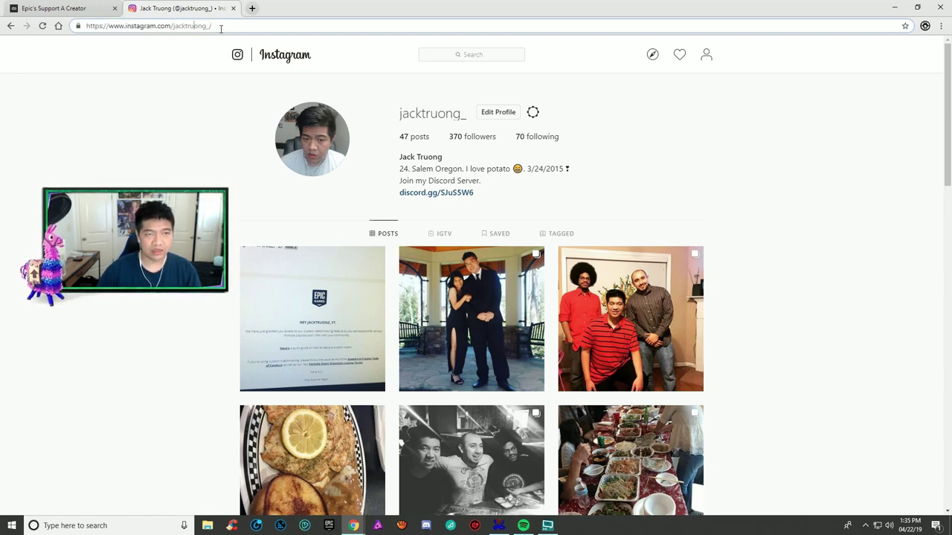
pyautogui.press('BackSpace')
pyautogui.press('BackSpace')
pyautogui.press('BackSpace')
pyautogui.press('BackSpace')
pyautogui.press('BackSpace')
pyautogui.press('BackSpace')
pyautogui.press('BackSpace')
pyautogui.press('BackSpace')
pyautogui.press('BackSpace')
pyautogui.press('BackSpace')
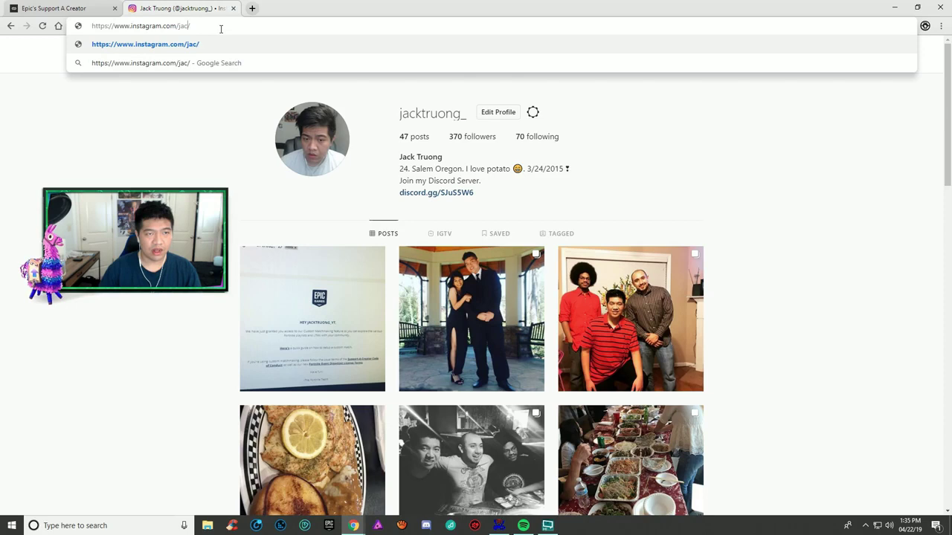
pyautogui.press('BackSpace')
pyautogui.write('username')
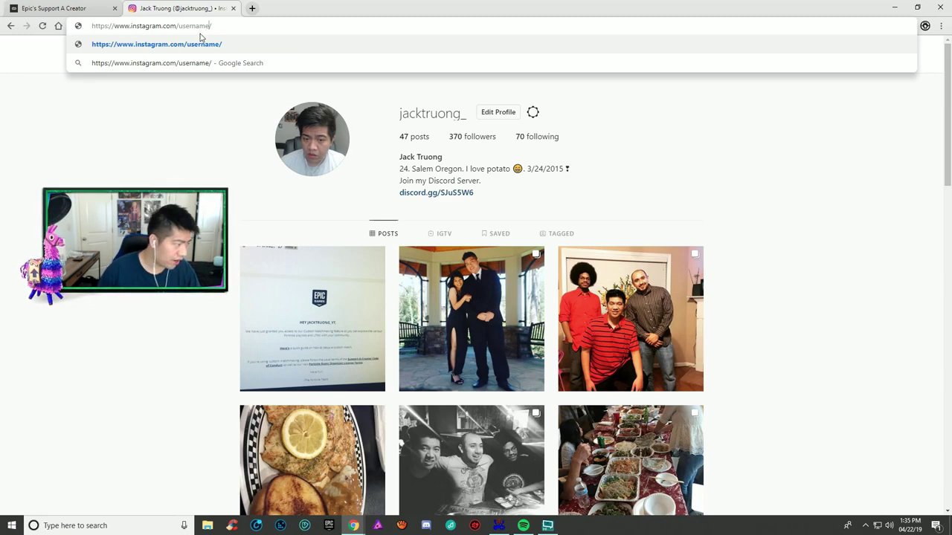
pyautogui.click(232, 9)
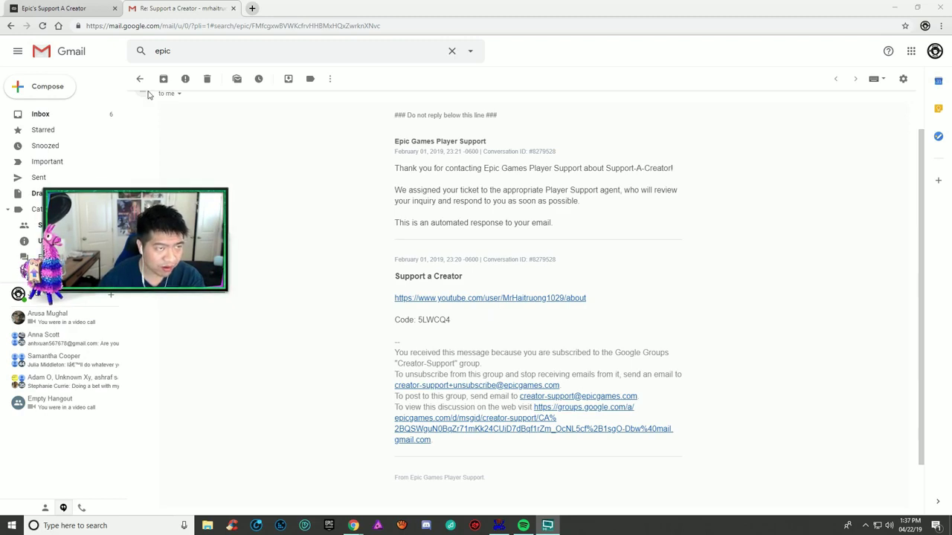
# Check the application success page's confirmation instructions and return to the Support a Creator email in Gmail
pyautogui.click(52, 8)
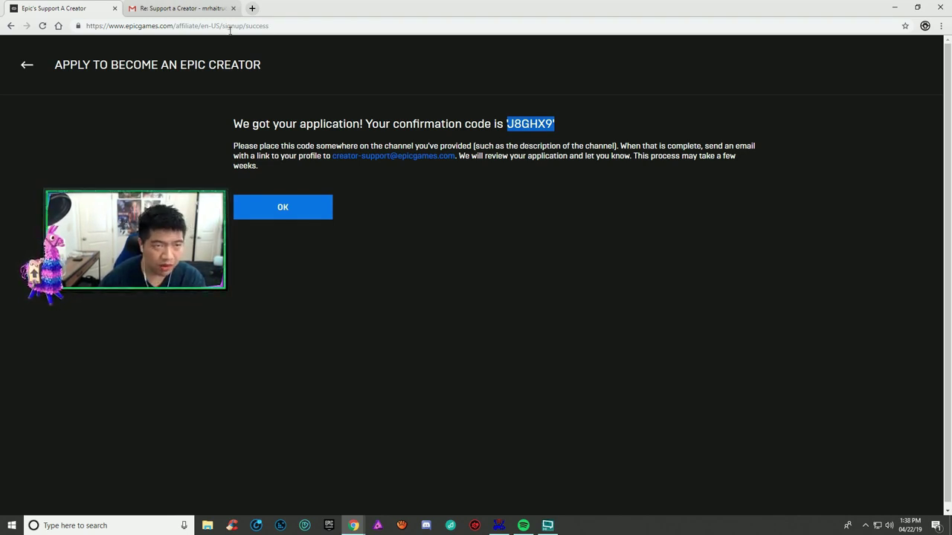
pyautogui.click(204, 8)
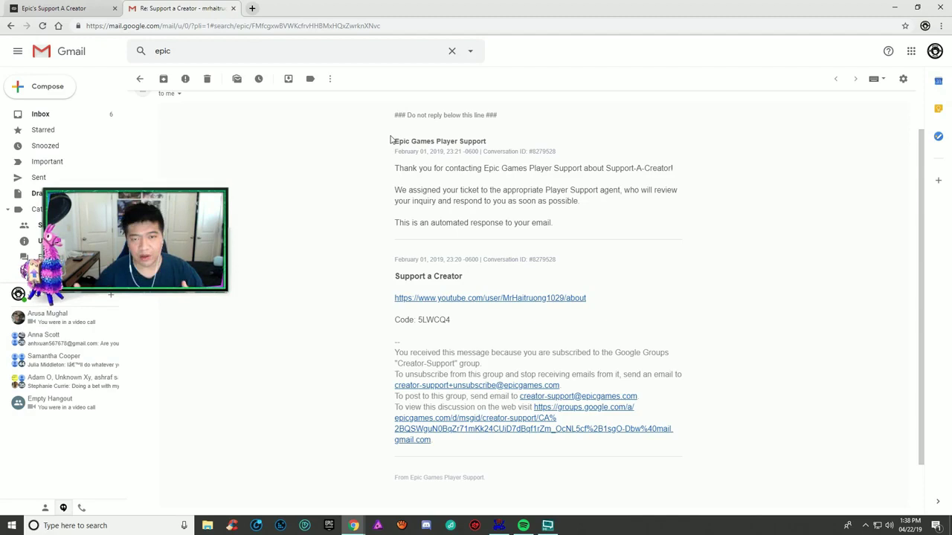